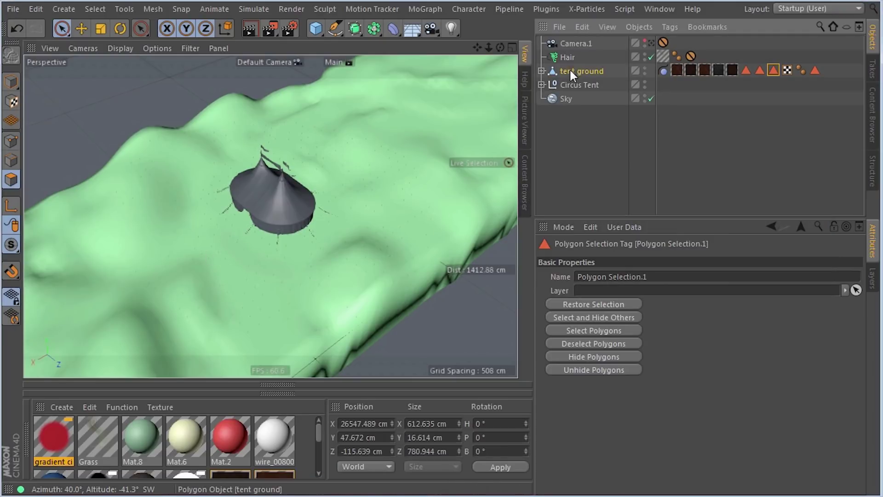
Show tent ground's 'tent grass' polygon selection, then select the Hair object to view its guides
left_click(570, 71)
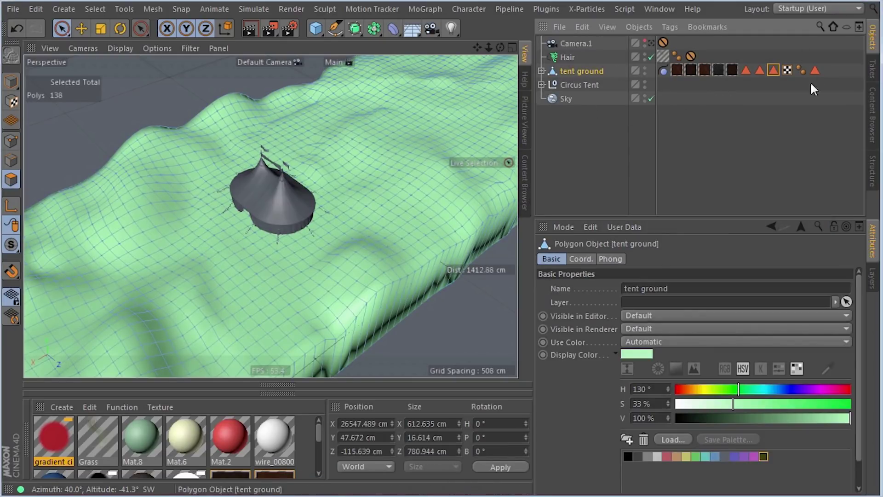
left_click(816, 70)
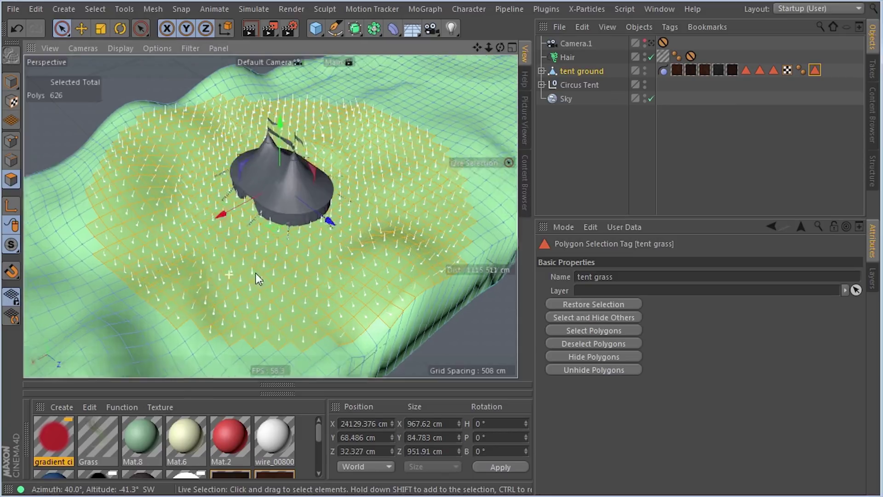
left_click(561, 57)
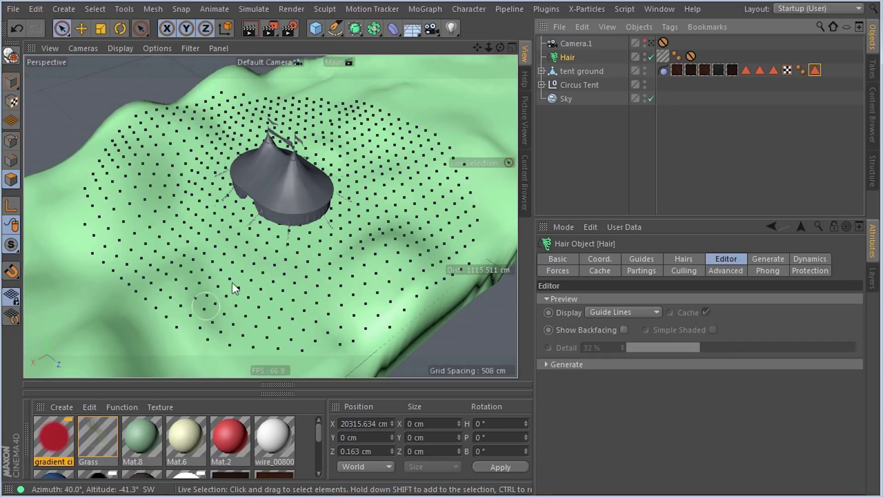
Inspect the Grass hair material's Density channel, then close the editor
double_click(93, 440)
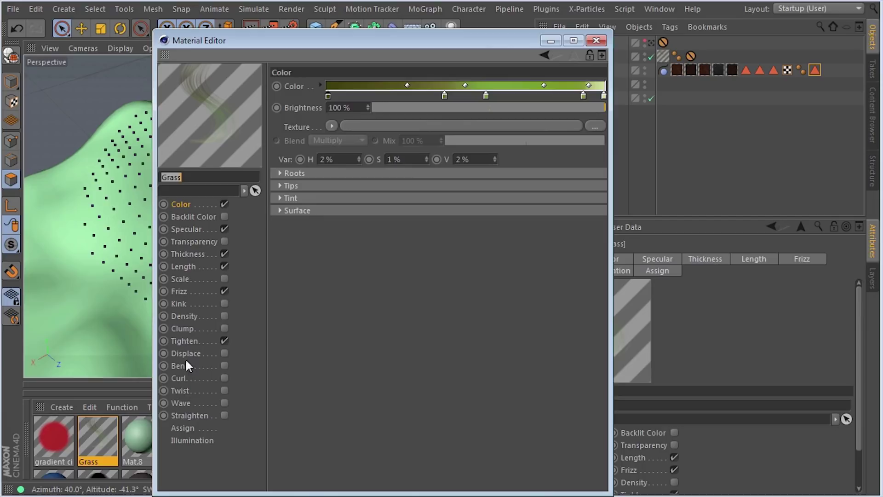
left_click(191, 316)
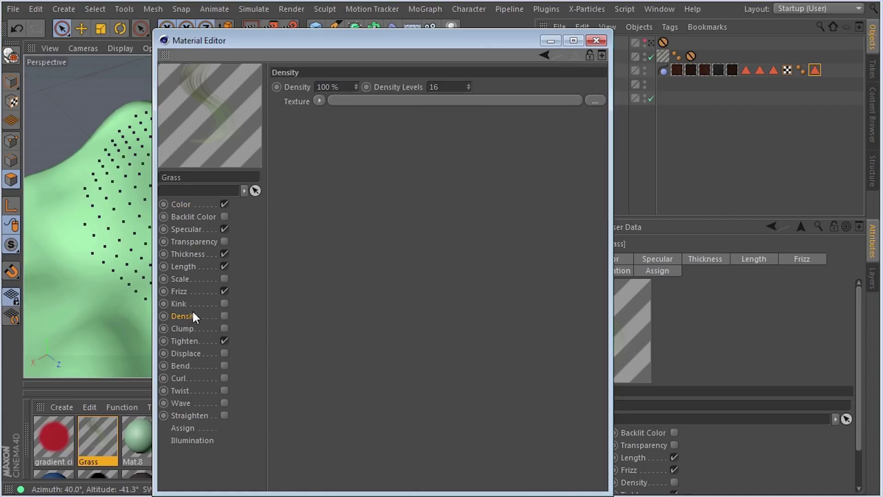
left_click(593, 42)
Inspect the gradient circular material's soft circular Alpha channel, then close the Material Editor
left_click(60, 441)
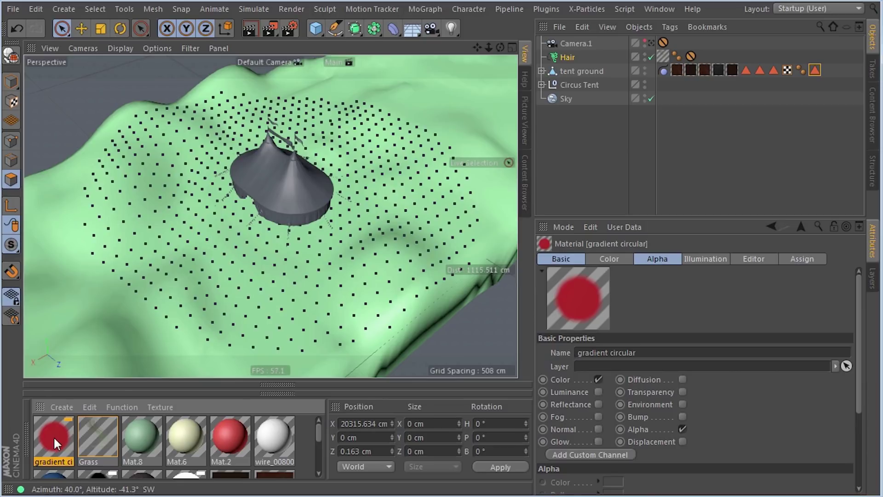
double_click(53, 435)
left_click(184, 274)
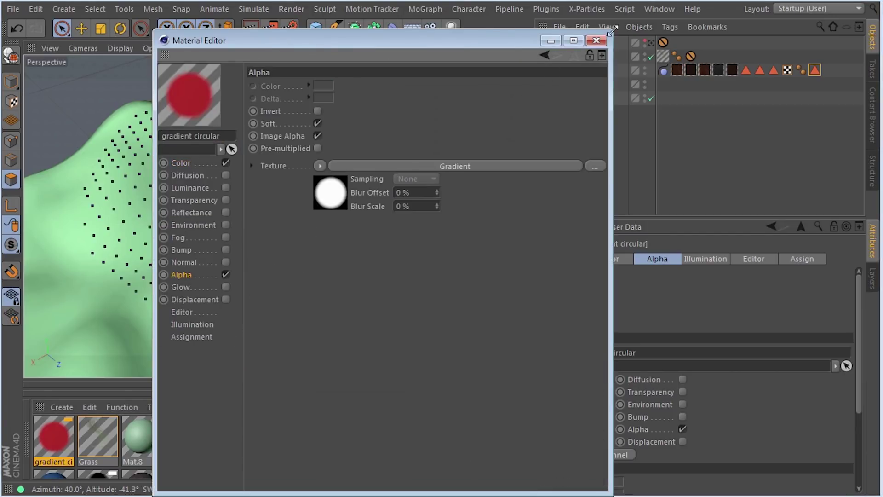
left_click(597, 41)
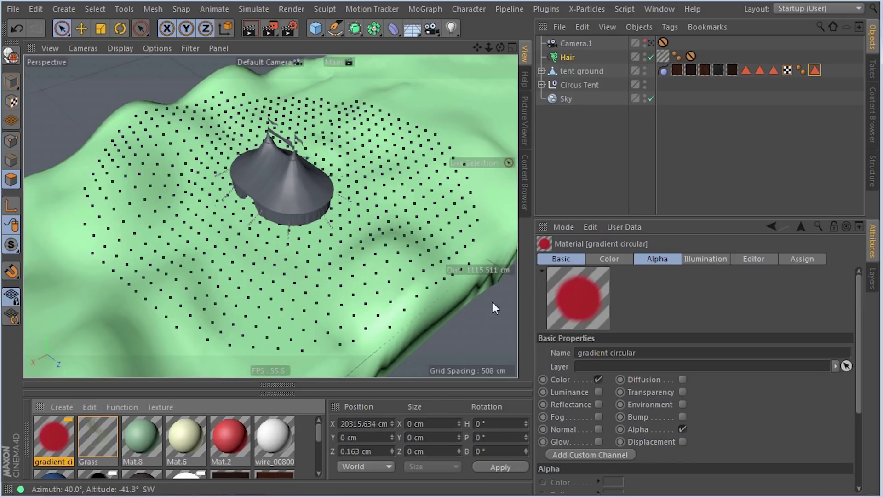
Apply the gradient circular material to tent ground and switch to Model mode
left_click_drag(54, 437, 578, 76)
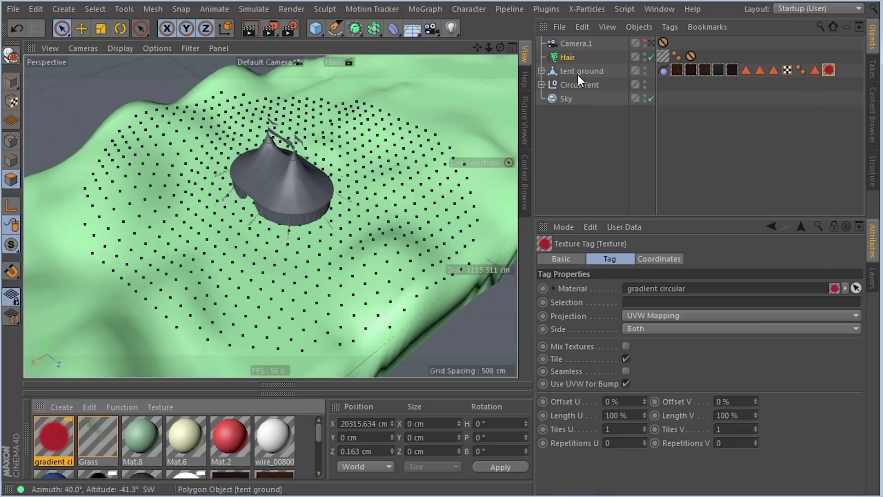
left_click(11, 82)
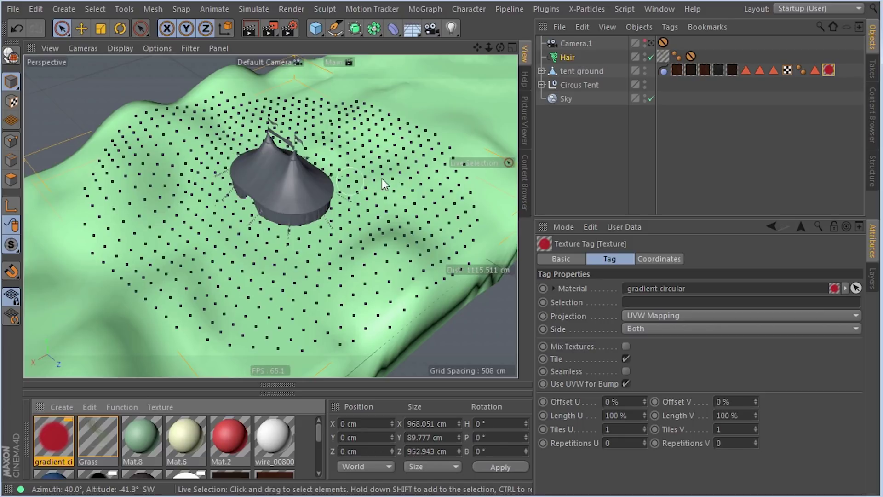
scroll(276, 182, "down", 5)
Enable Options > Textures in the viewport and orbit down onto the red-banded ground
left_click(120, 46)
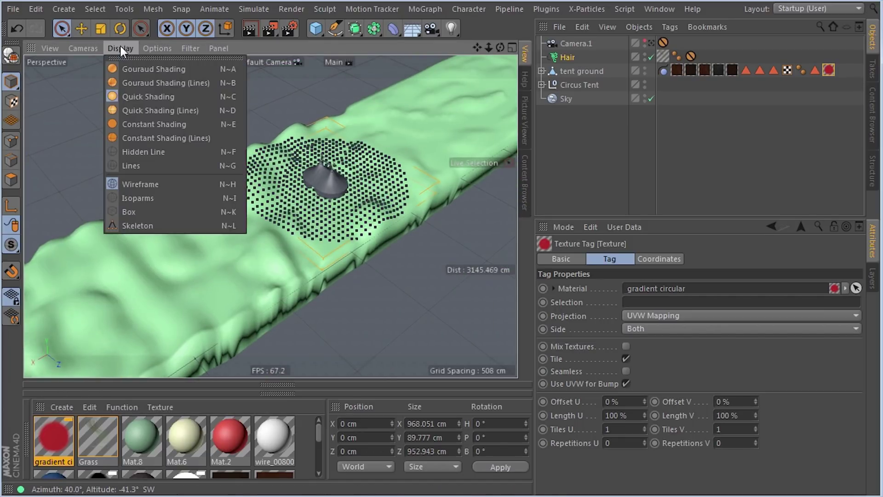
mouse_move(150, 49)
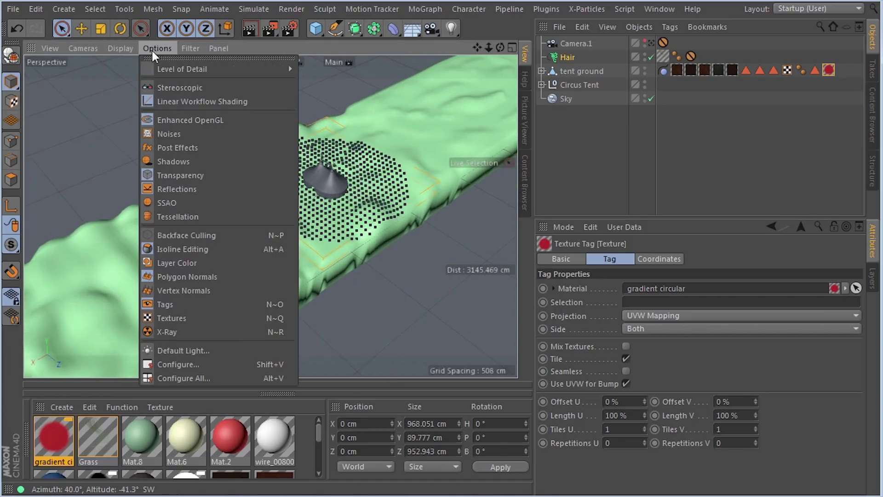
left_click(174, 317)
left_click_drag(353, 208, 200, 228, "alt")
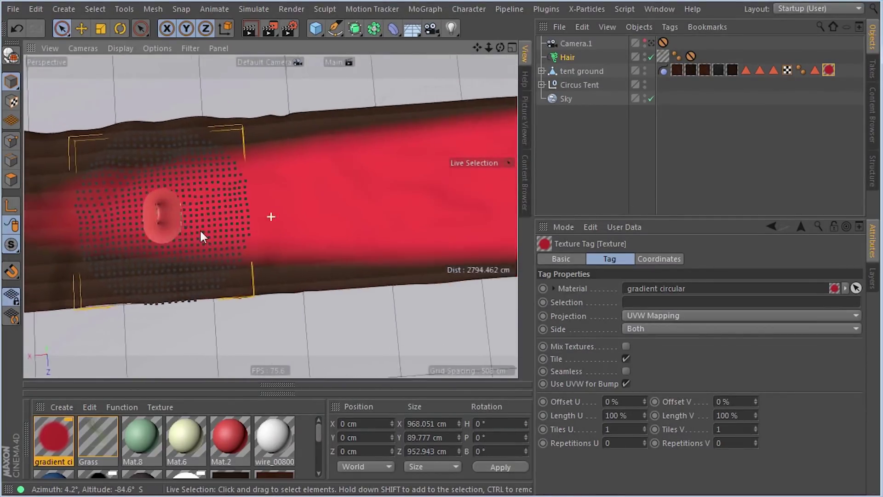
right_click_drag(200, 229, 335, 207, "alt")
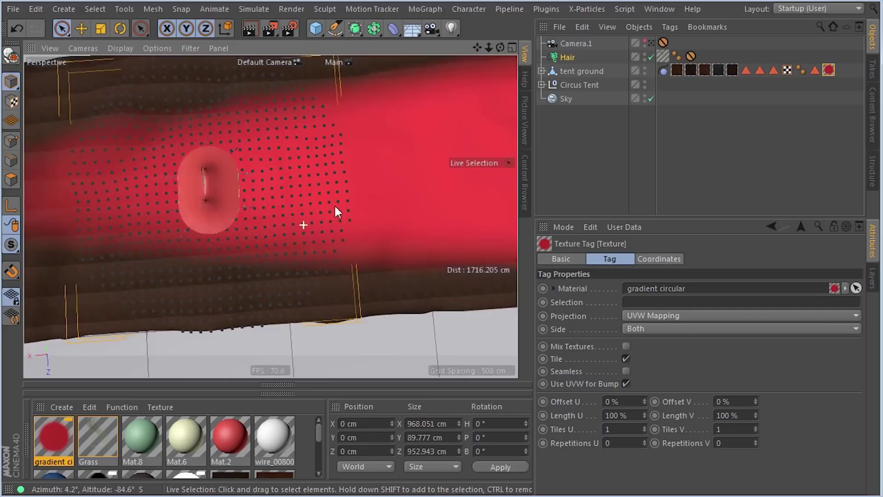
Maximise the Top view and Fit to Region the texture tag around the tent
middle_click(336, 210)
middle_click(381, 155)
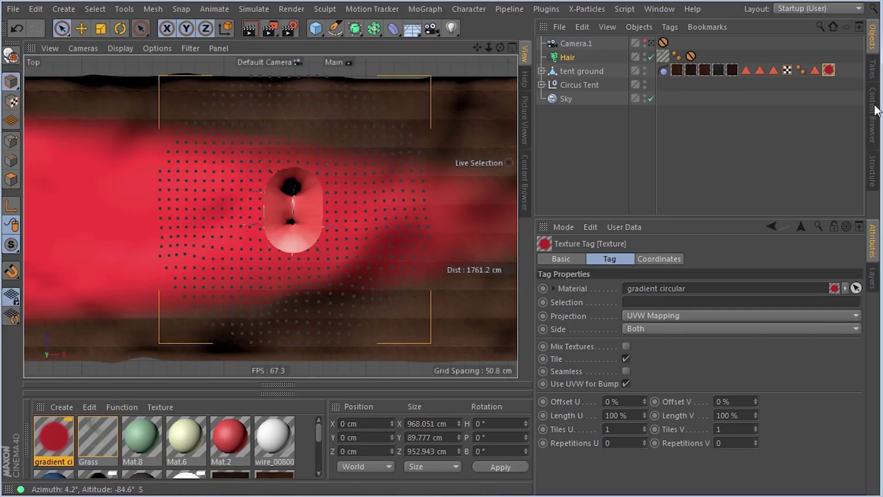
right_click(827, 69)
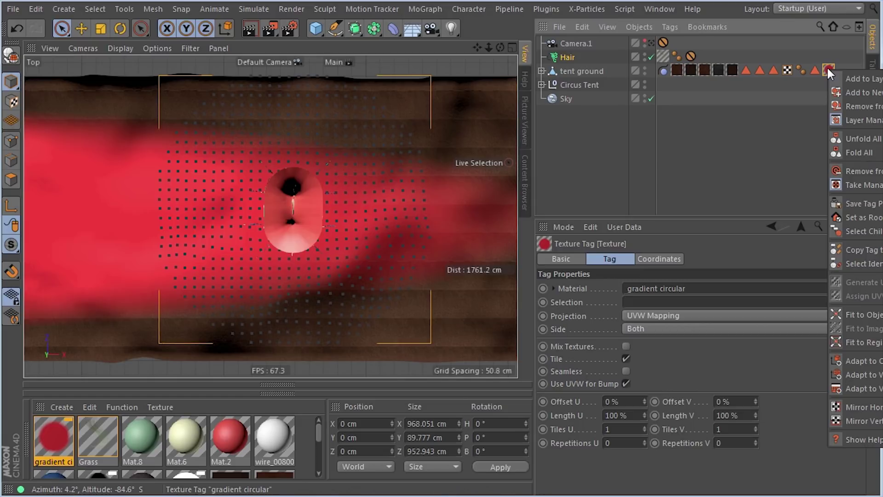
left_click(830, 70)
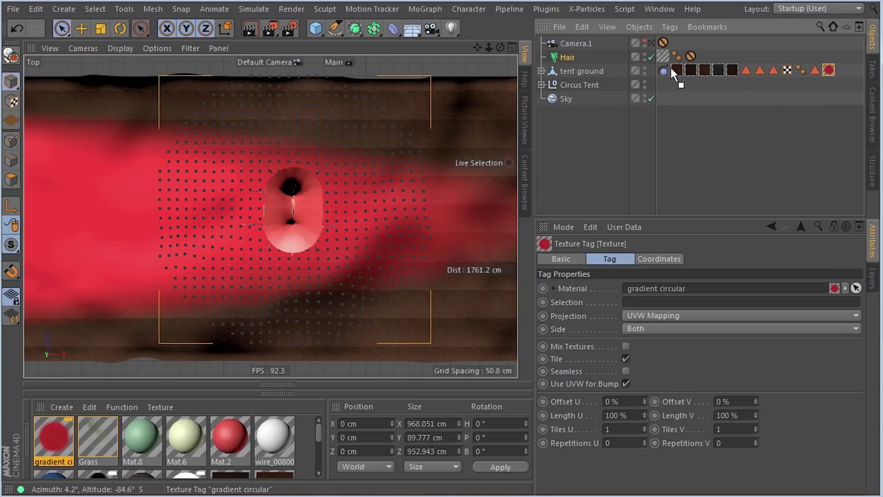
right_click(743, 70)
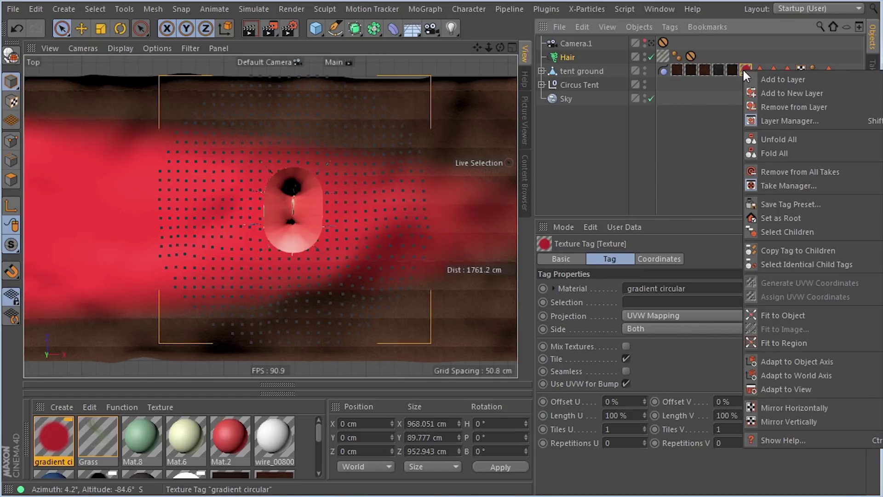
left_click(774, 343)
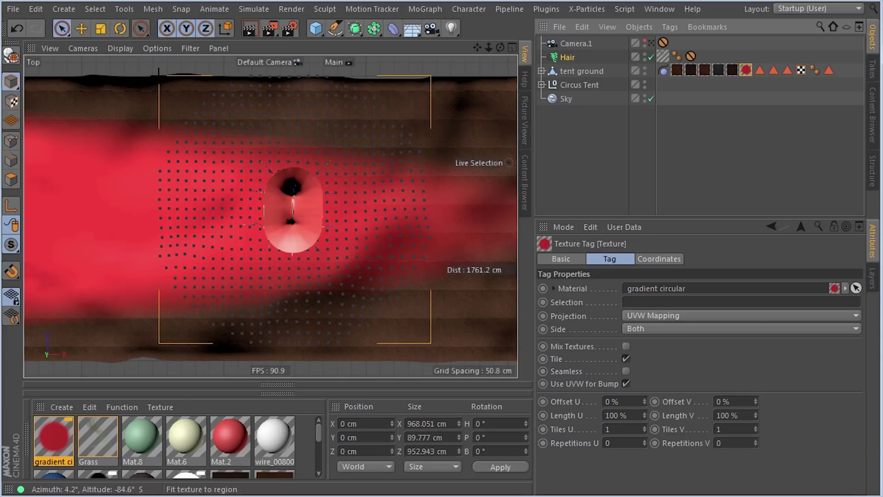
left_click_drag(161, 80, 423, 335)
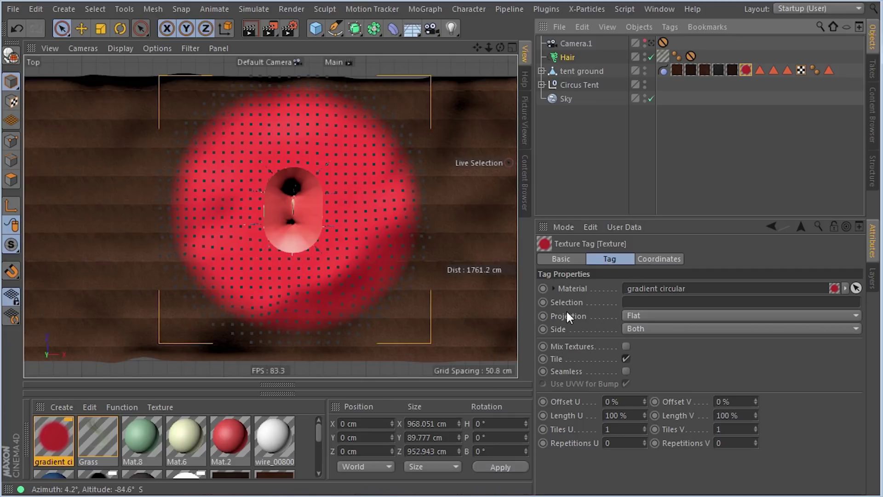
Check the texture tag's fitted coordinates, then select the Hair object's Grass material tag
left_click(643, 258)
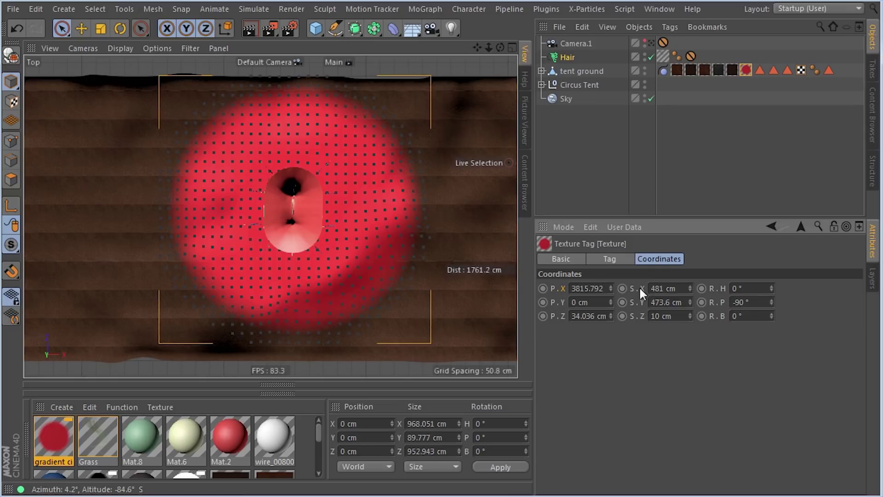
left_click(611, 259)
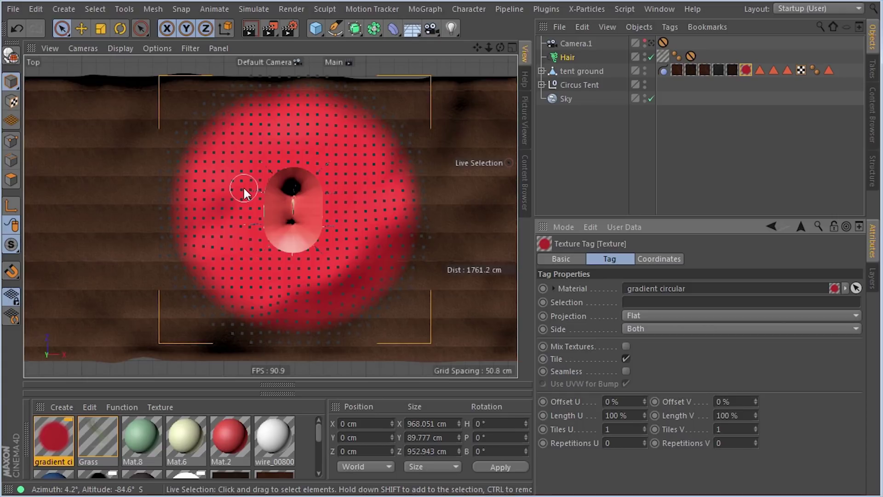
left_click(662, 56)
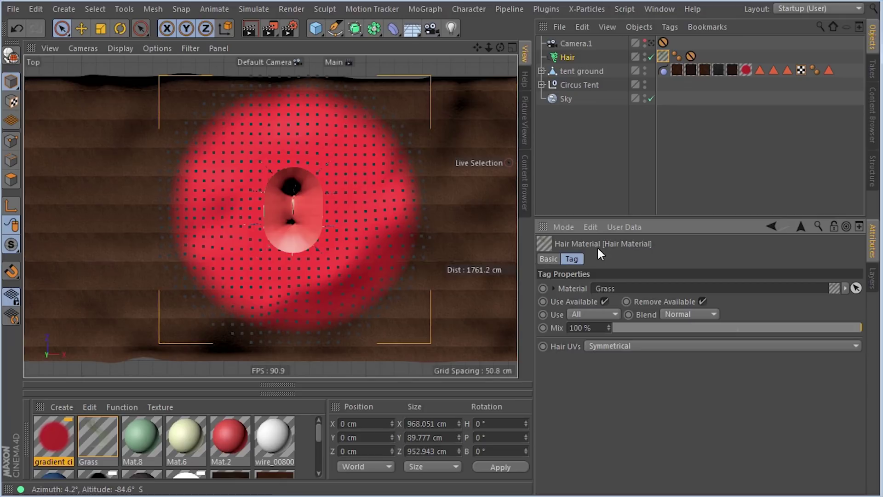
Copy the gradient shader from gradient circular's Alpha texture via Copy Shader
double_click(58, 437)
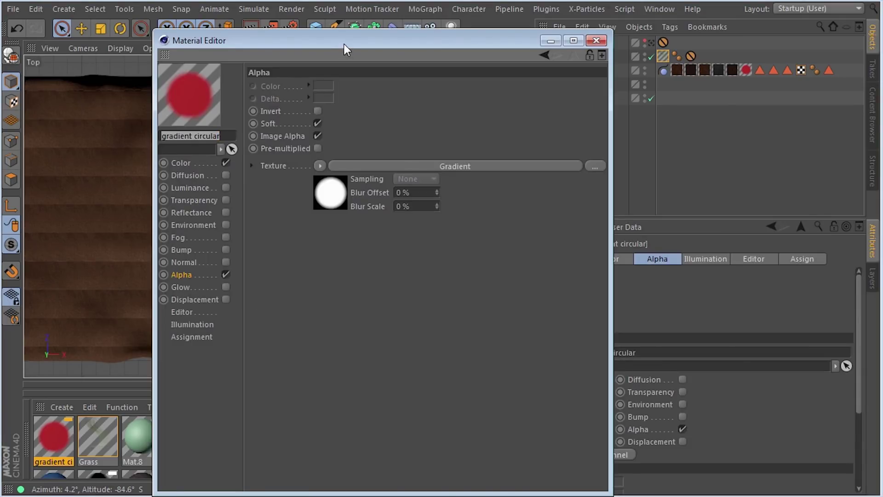
left_click_drag(344, 43, 555, 31)
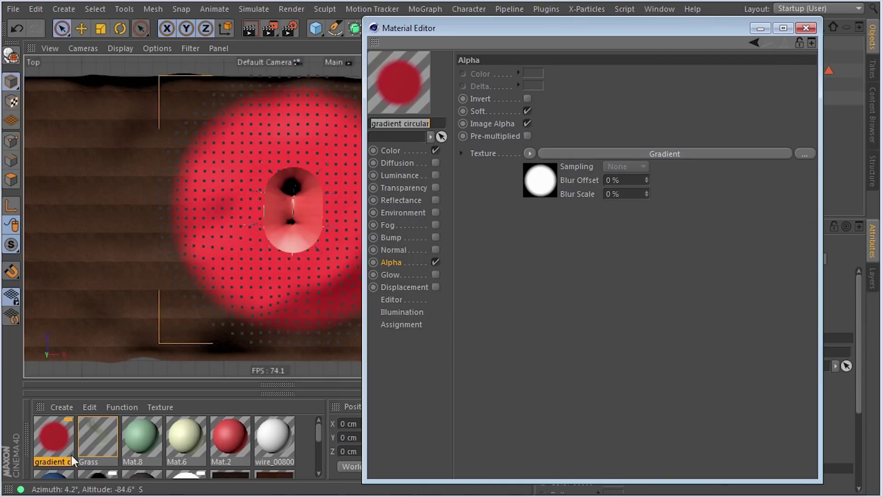
left_click(529, 154)
left_click(558, 228)
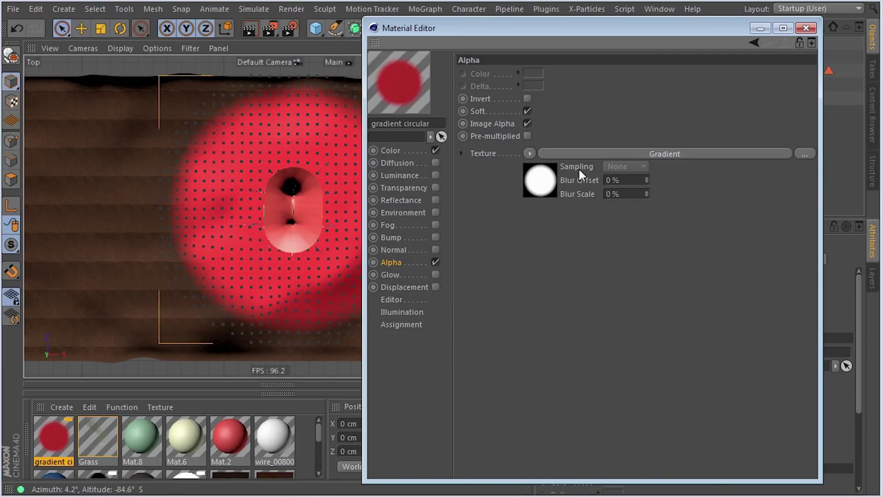
Paste the copied circular gradient shader into the Grass material's Density texture
left_click(95, 441)
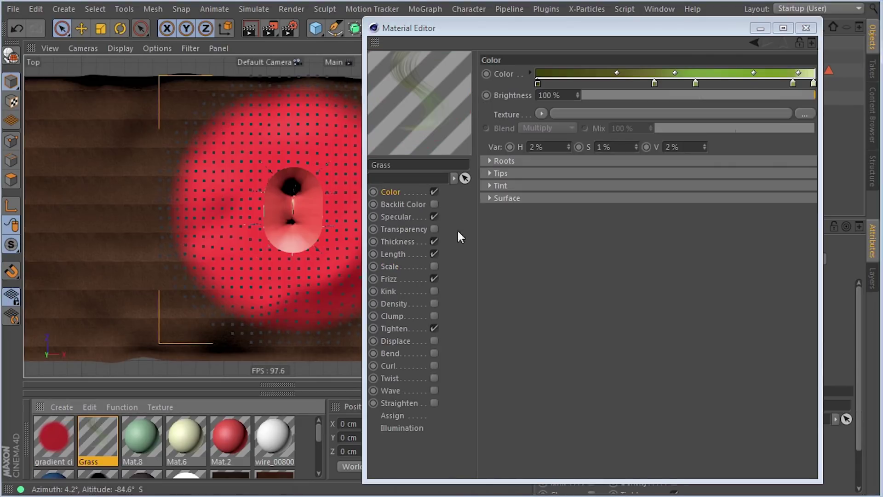
left_click(402, 305)
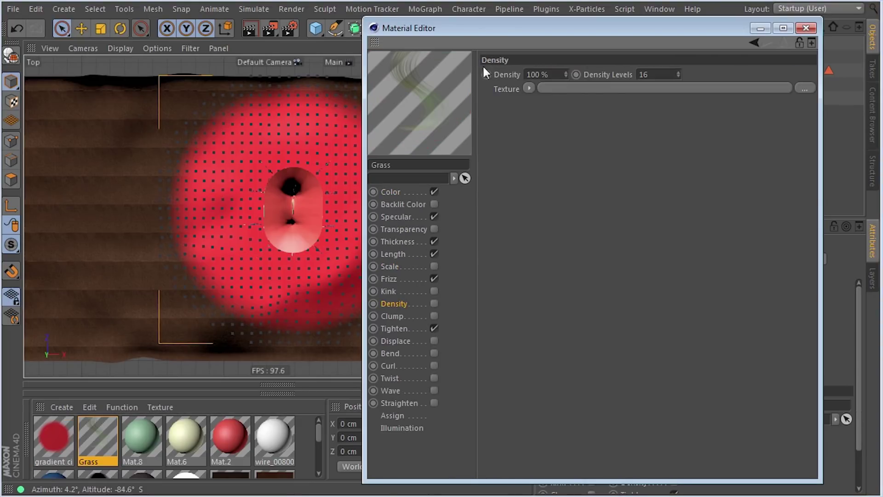
left_click(529, 88)
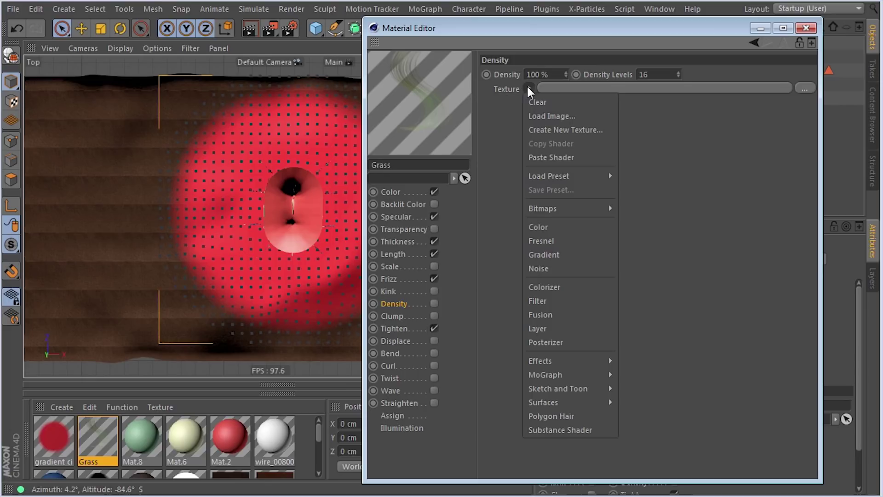
left_click(549, 159)
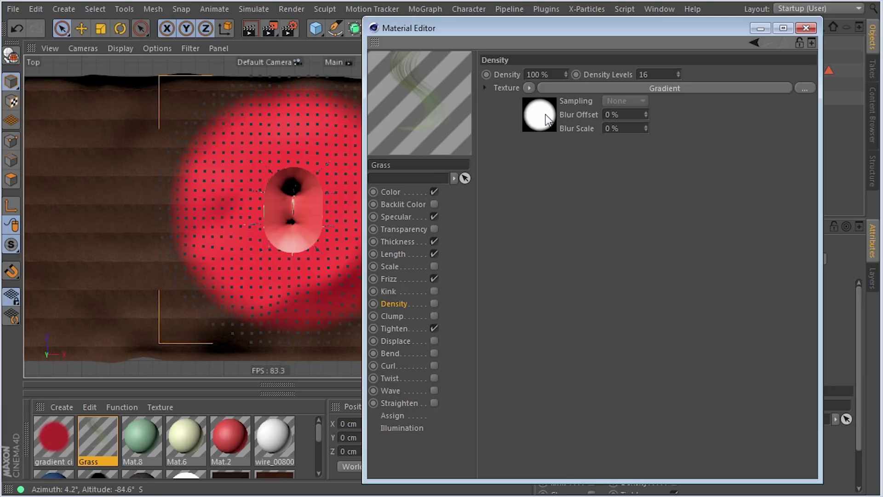
Move the Material Editor aside to reveal the objects
left_click(529, 88)
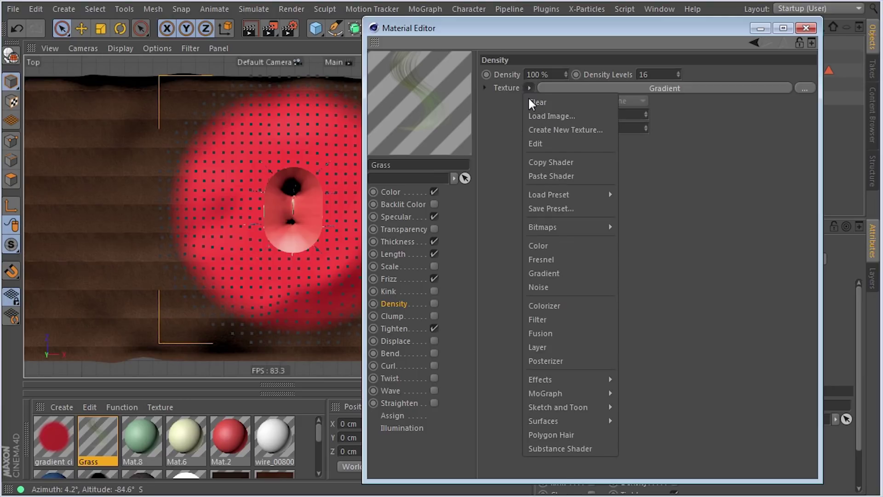
mouse_move(587, 381)
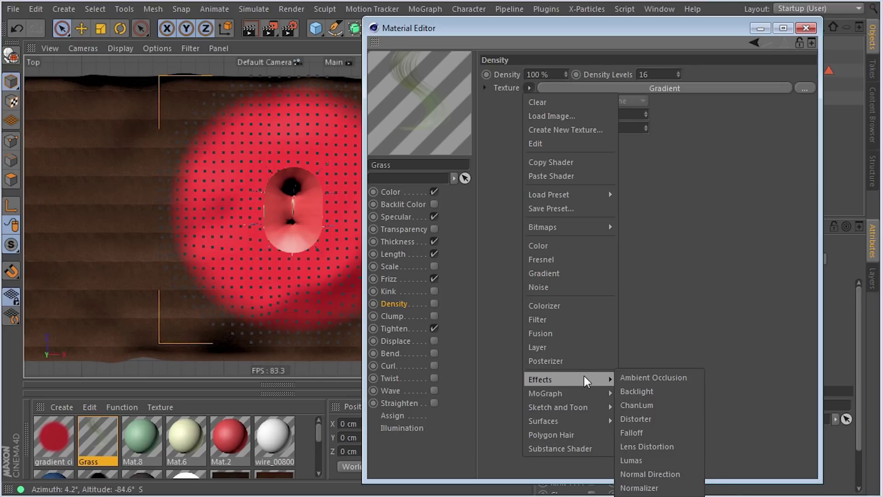
left_click(500, 366)
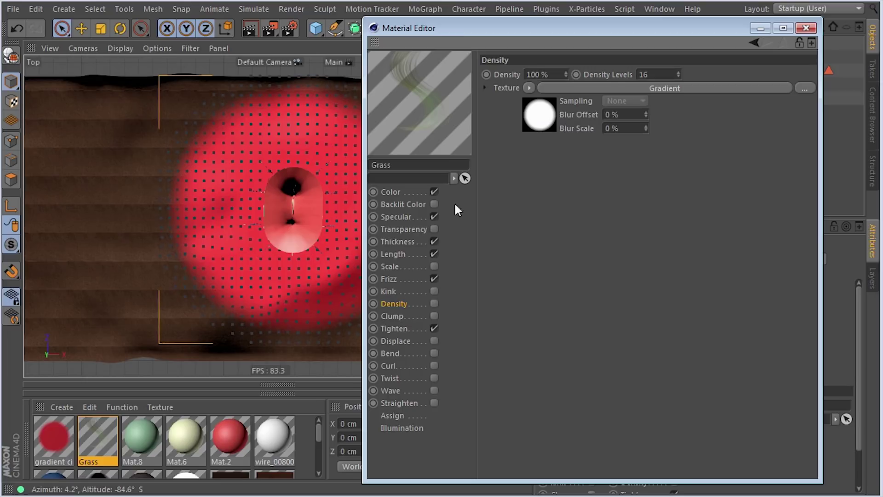
left_click_drag(461, 34, 147, 1)
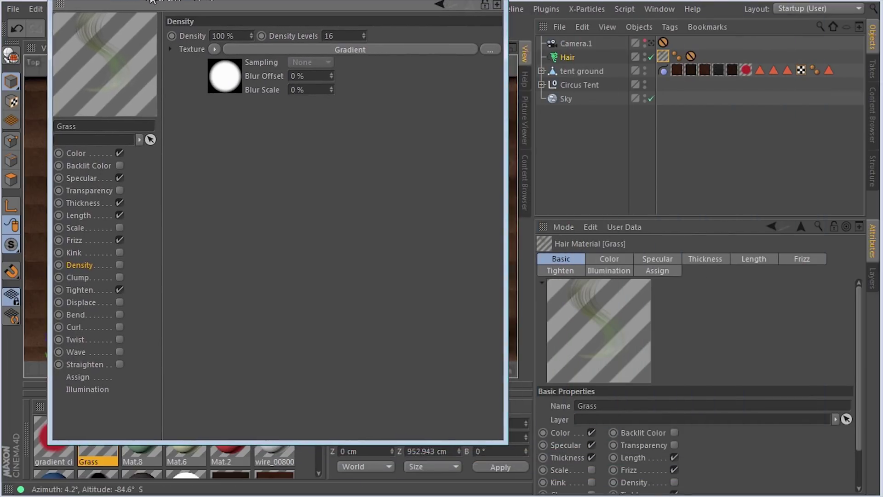
Wrap the Density gradient in an Effects > Projector shader and open its settings
left_click(215, 49)
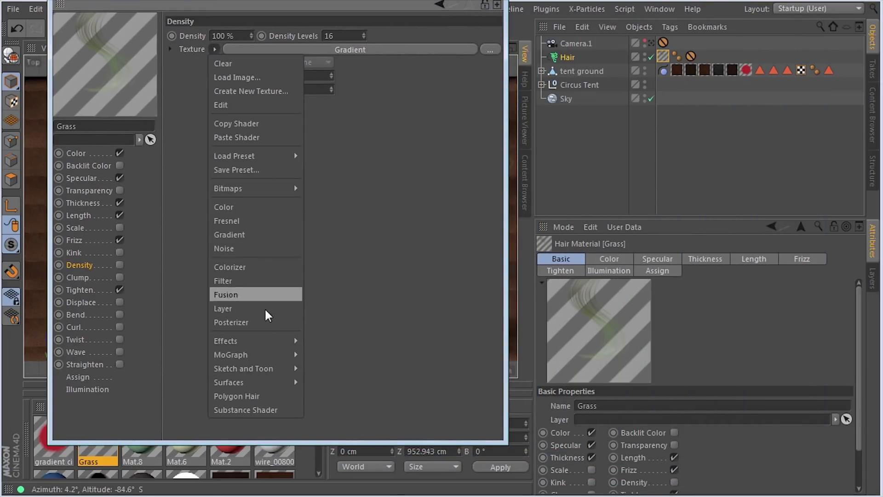
mouse_move(271, 348)
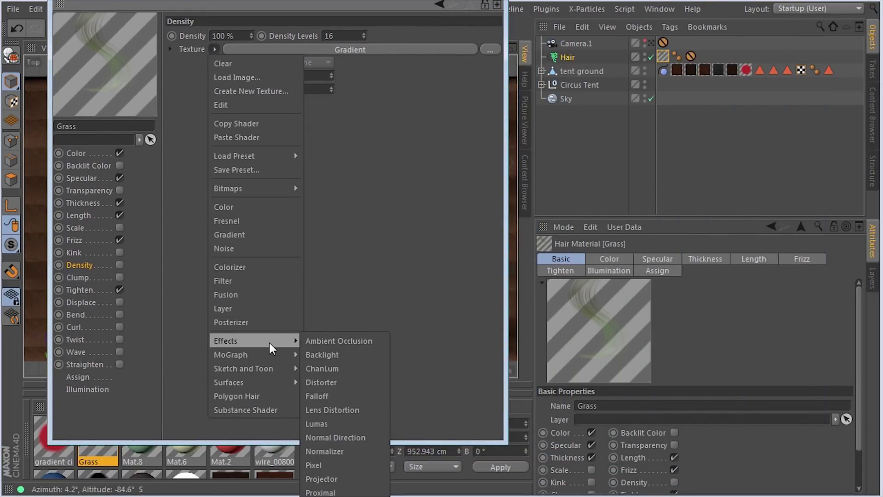
left_click(349, 479)
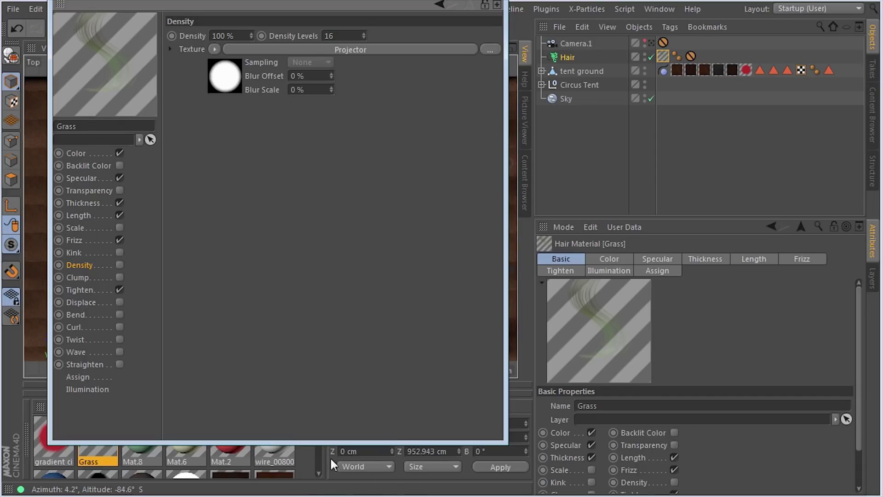
left_click(225, 72)
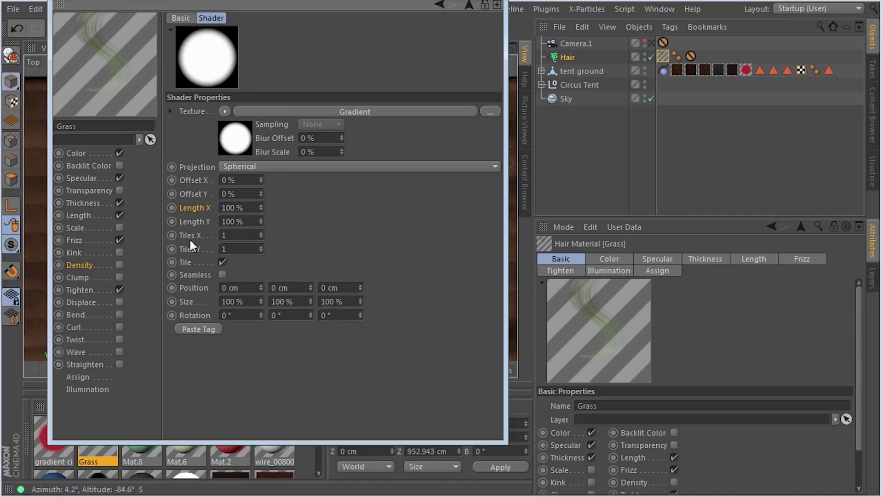
Paste tent ground's texture tag into the Projector: Flat, size 481/473.6/10 %, rotation −90°
left_click(746, 70)
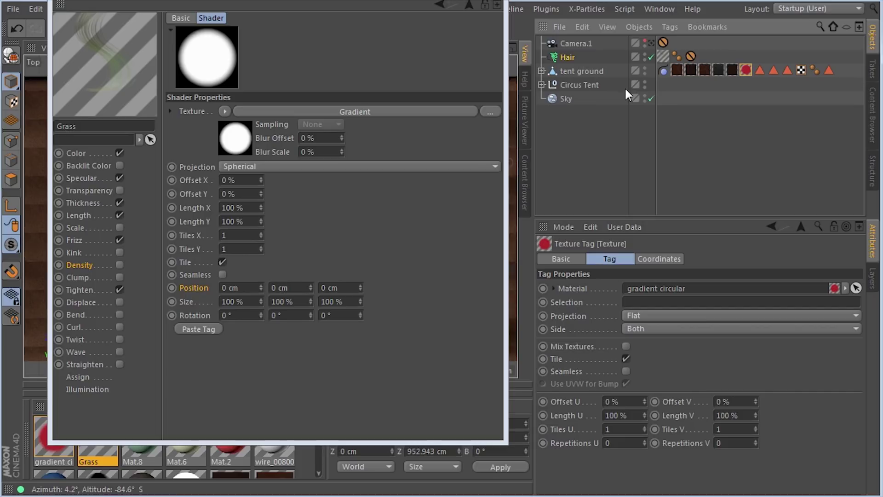
left_click(746, 70)
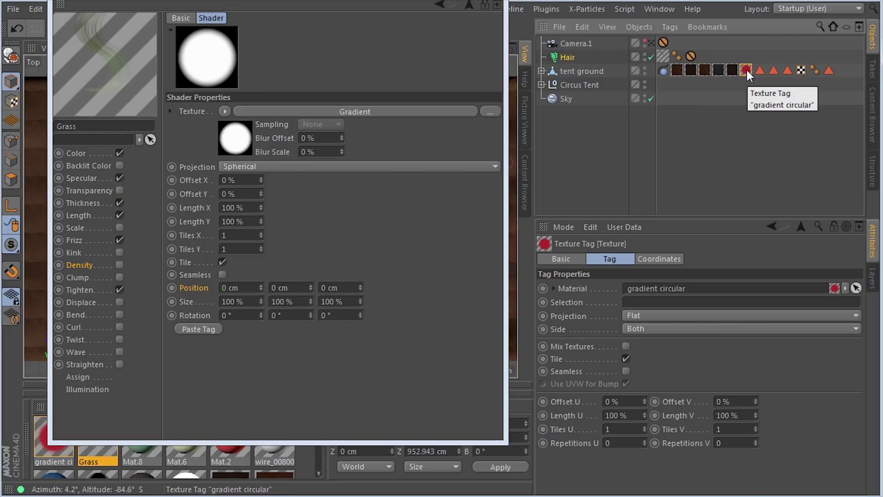
left_click(200, 326)
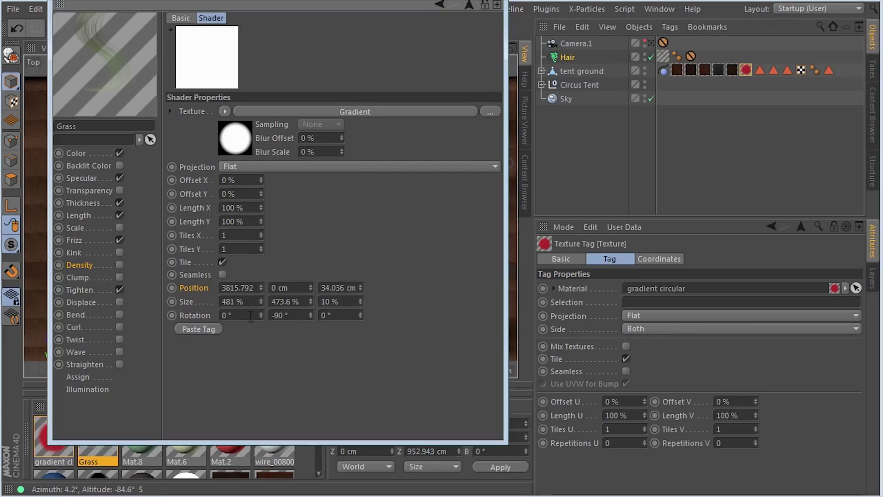
Close the Material Editor and move the gradient circular tag first on tent ground
left_click(123, 265)
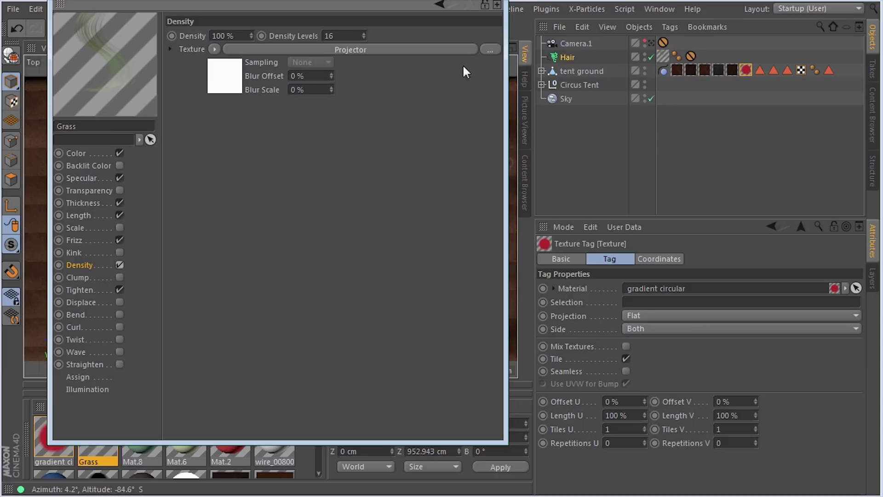
left_click(492, 4)
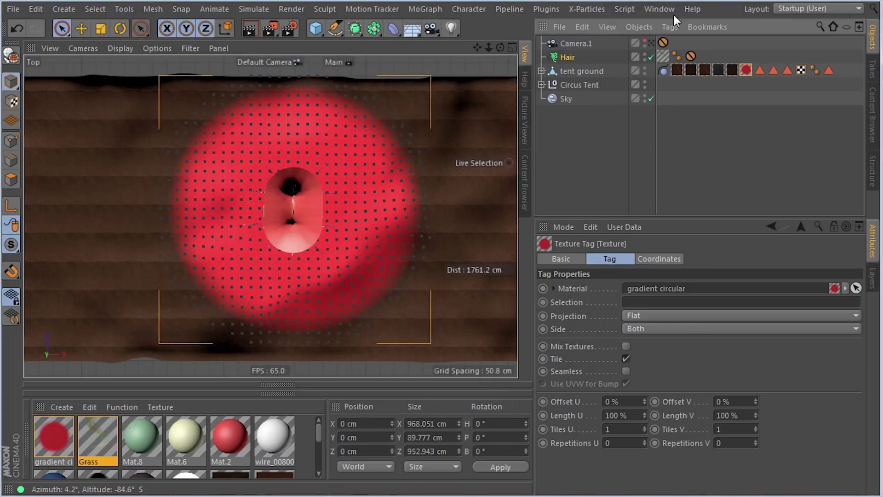
left_click_drag(663, 70, 671, 69)
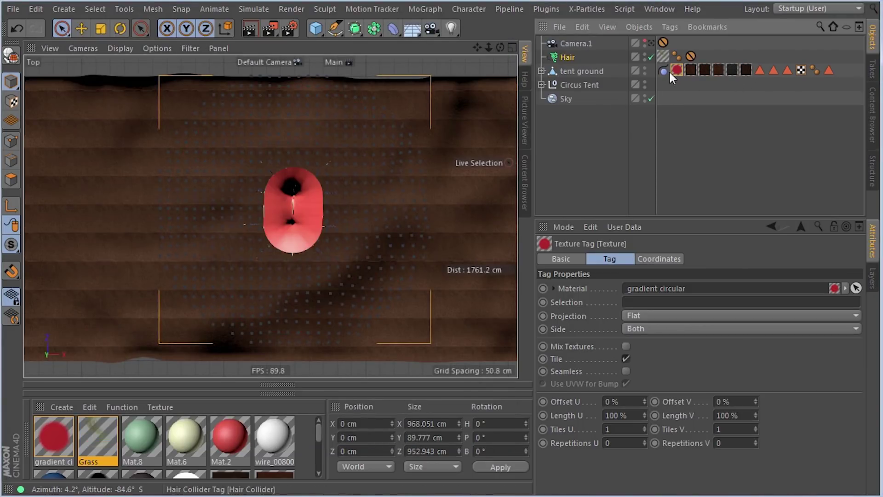
Maximise the Perspective view and orbit around the tent to check the hair guides
middle_click(206, 219)
middle_click(153, 171)
left_click_drag(322, 252, 234, 279, "alt")
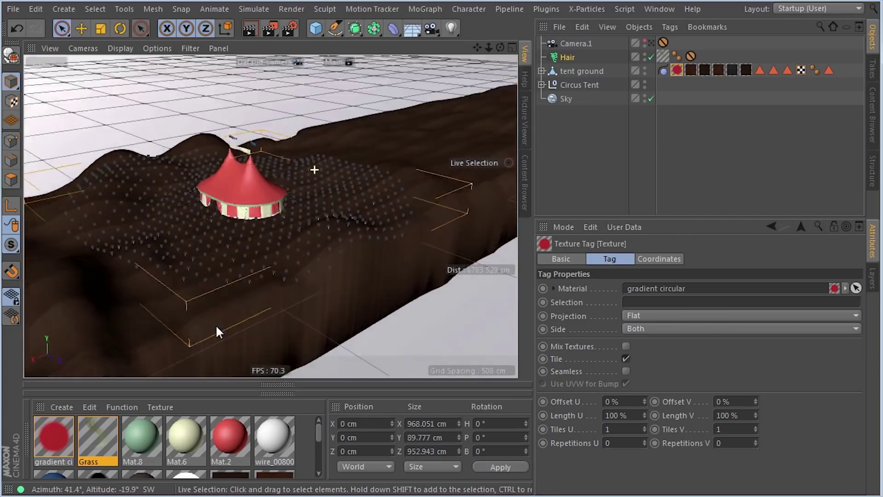
left_click_drag(215, 324, 128, 187, "alt")
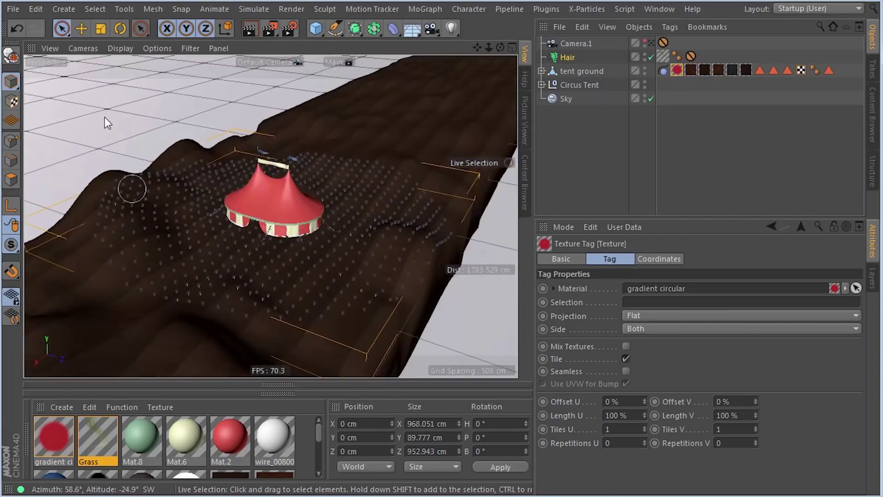
Set the Render Settings renderer to Standard instead of Physical, then orbit in closer to the tent
left_click(289, 29)
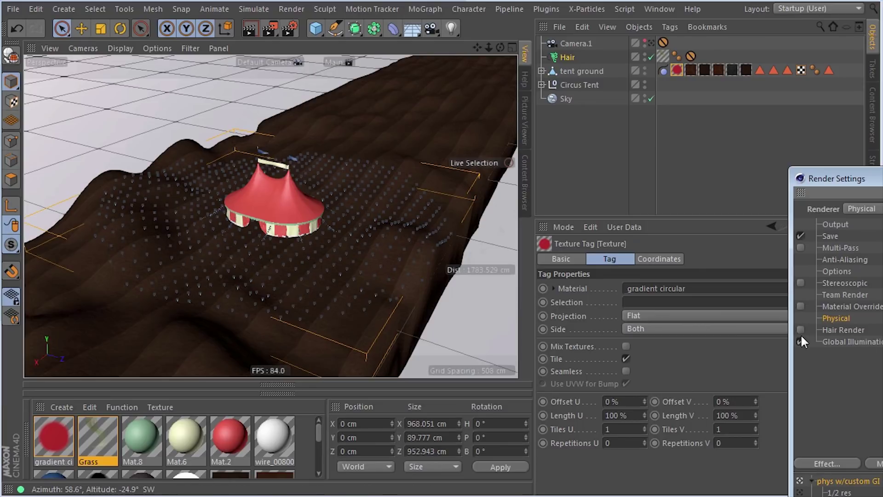
left_click(861, 208)
left_click(864, 217)
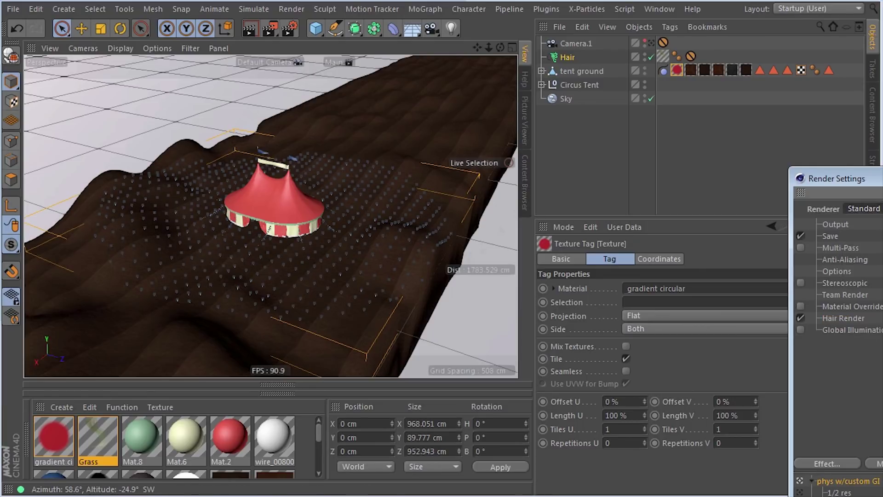
scroll(304, 258, "up", 5)
left_click_drag(295, 250, 338, 201, "alt")
Render the close-up view, then pull back over the terrain and render the wider view
key("ctrl+r")
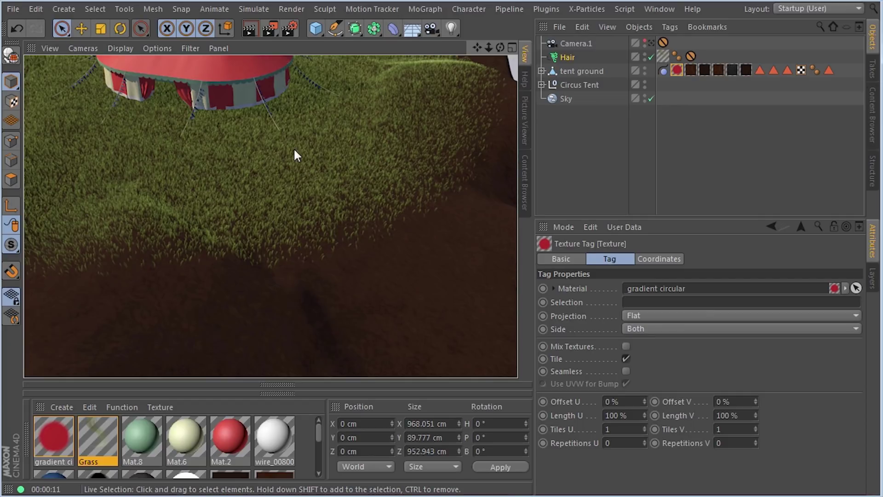
left_click_drag(294, 156, 285, 200, "alt")
key("ctrl+r")
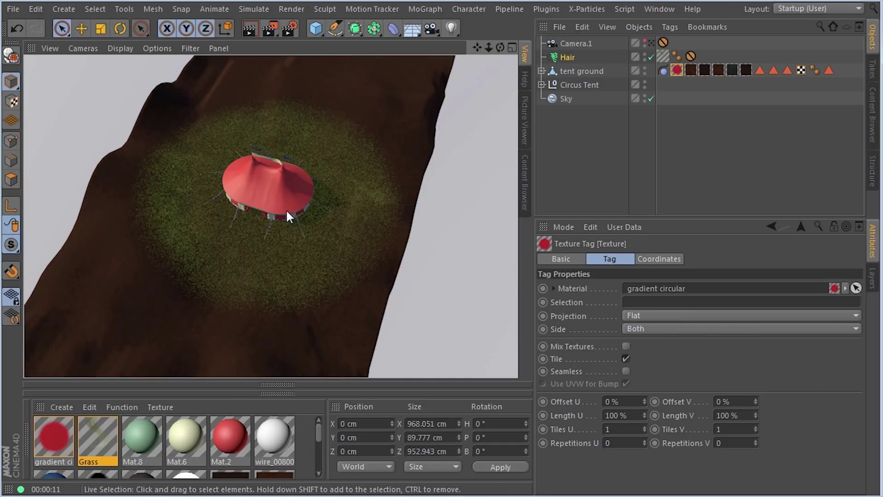
Show the 960x540 final render of the tent on its grass patch in the Picture Viewer
left_click(523, 120)
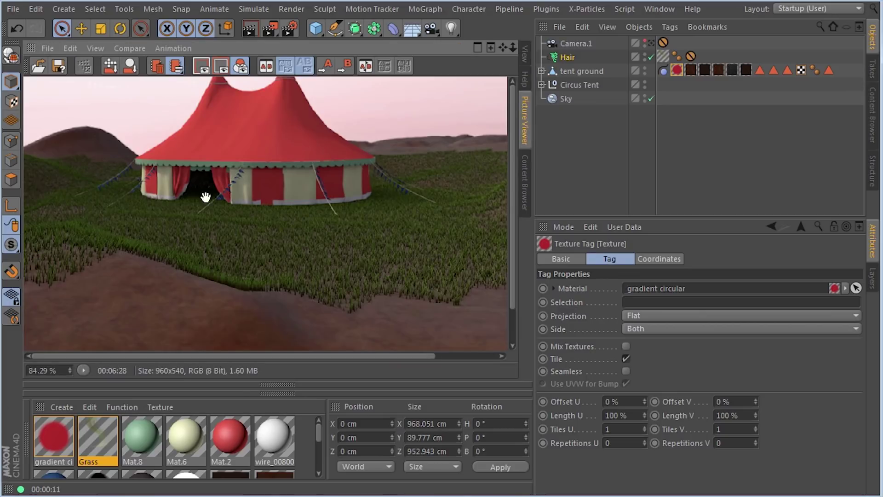